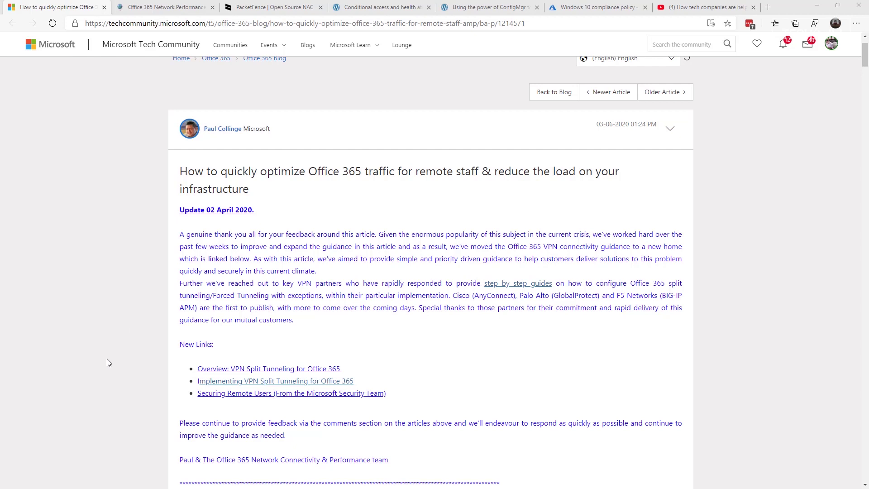
Switch from the Tech Community article to the Office 365 Network Onboarding tool page
key(ctrl+Tab)
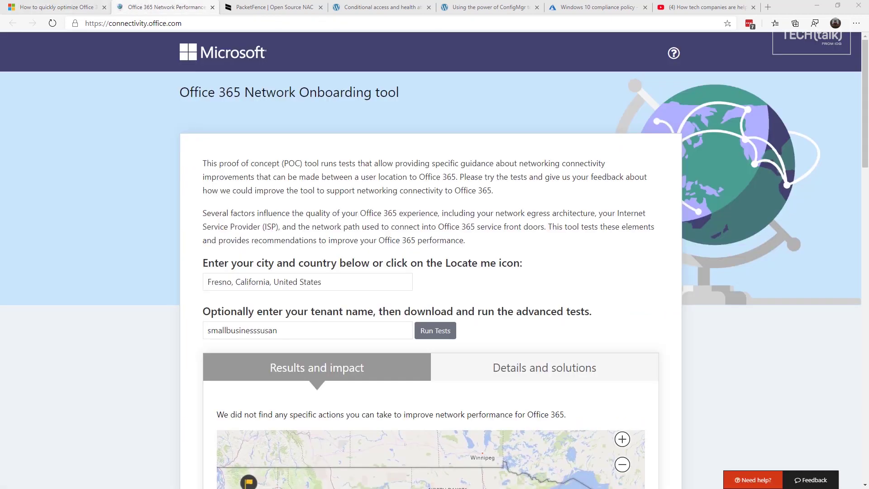
Download the advanced network test client and launch the downloaded Connectivity executable
click(438, 331)
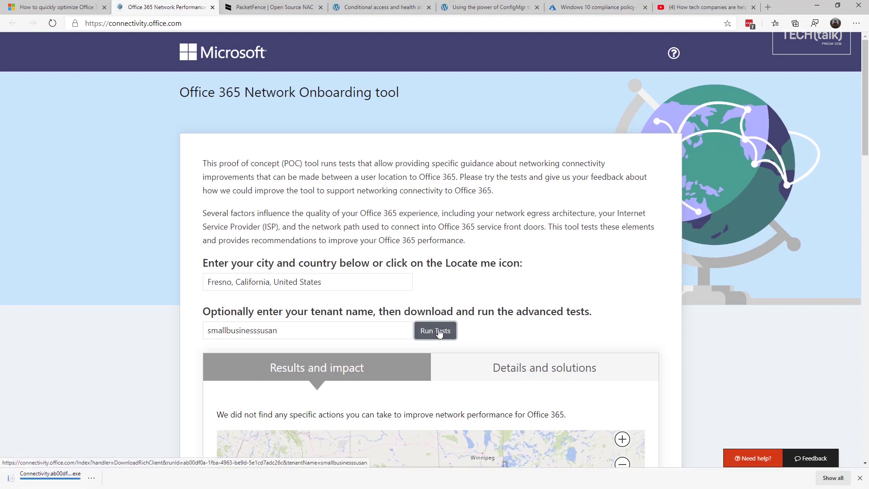
click(49, 476)
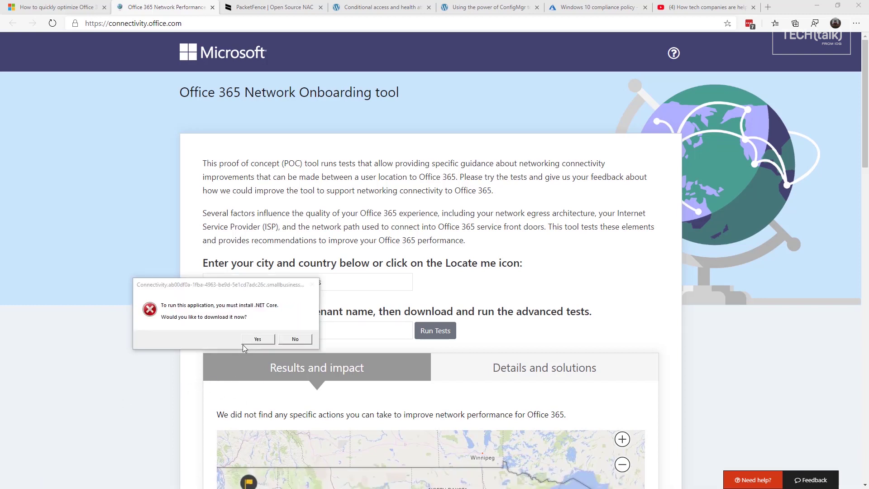
Agree to install the required .NET Core and go to the .NET Core 3.1 downloads
click(258, 339)
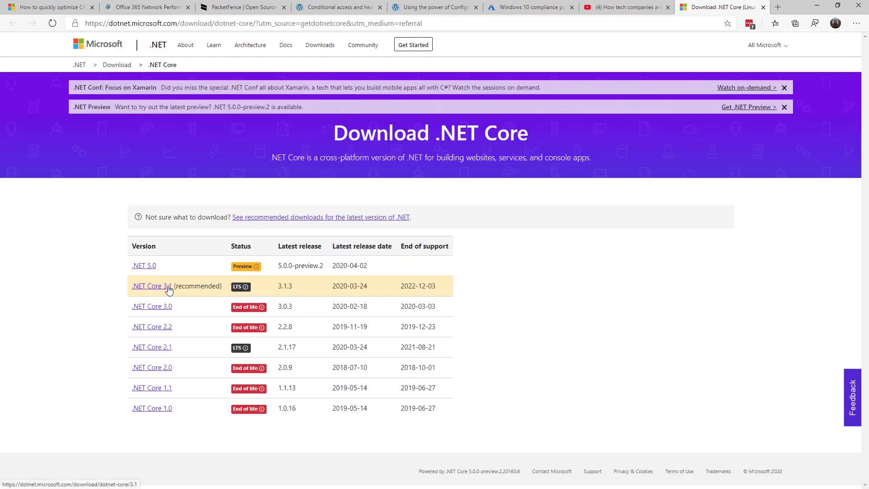
click(168, 290)
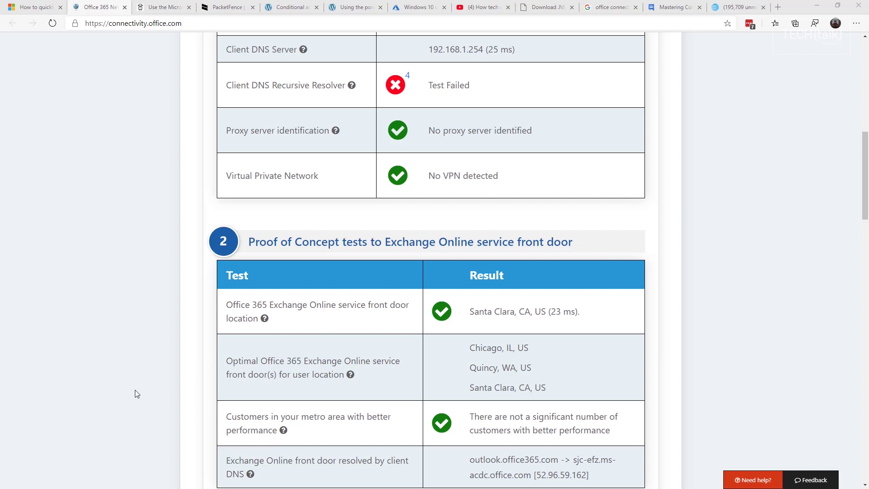
scroll(143, 385, up, 1)
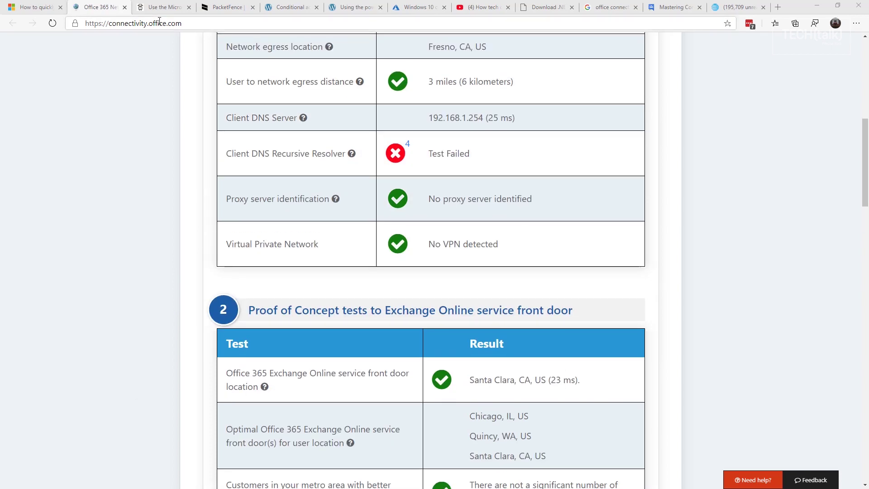
Switch to the kengoossens.com article on the tool's VPN split tunnel checks
click(165, 7)
scroll(192, 173, down, 5)
scroll(192, 172, down, 5)
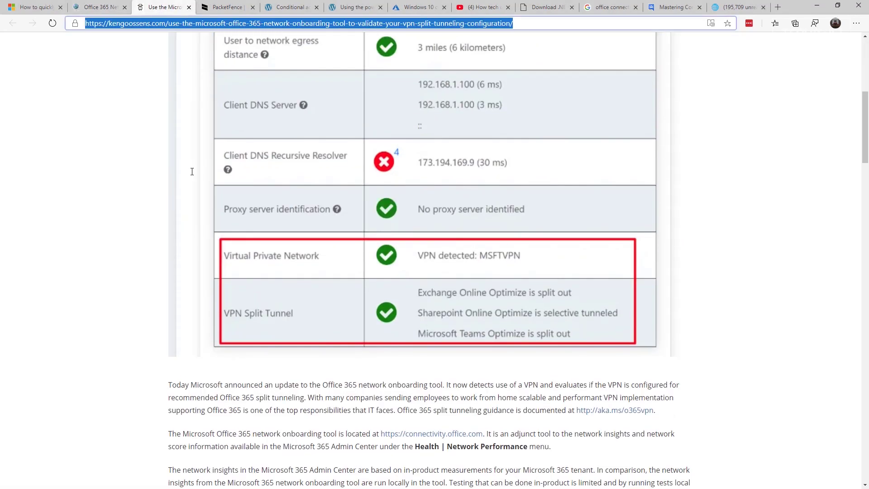
scroll(192, 172, down, 1)
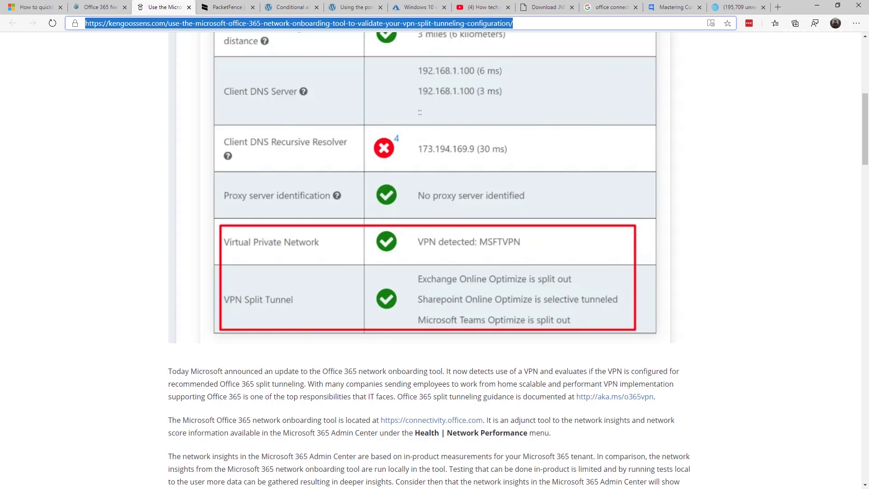
scroll(435, 272, down, 2)
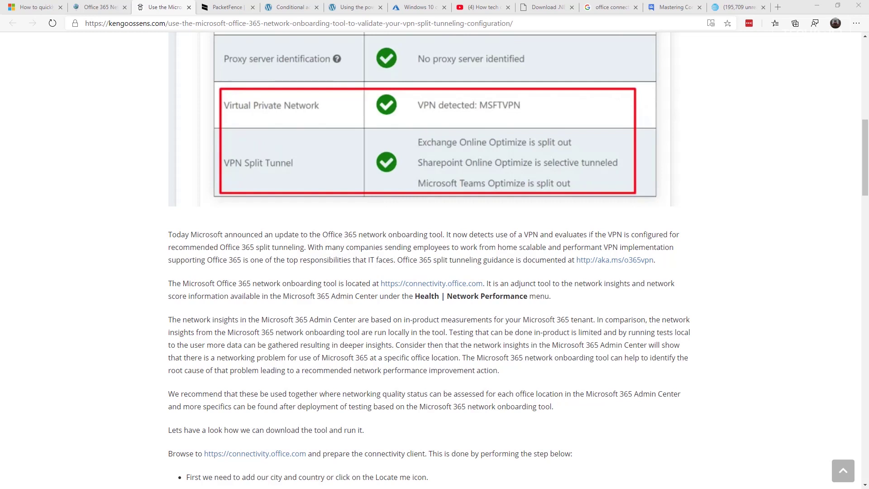
View the ConfigMgr-plus-Intune compliance post, then return to the Windows 10 compliance policy in Azure
key(ctrl+Tab)
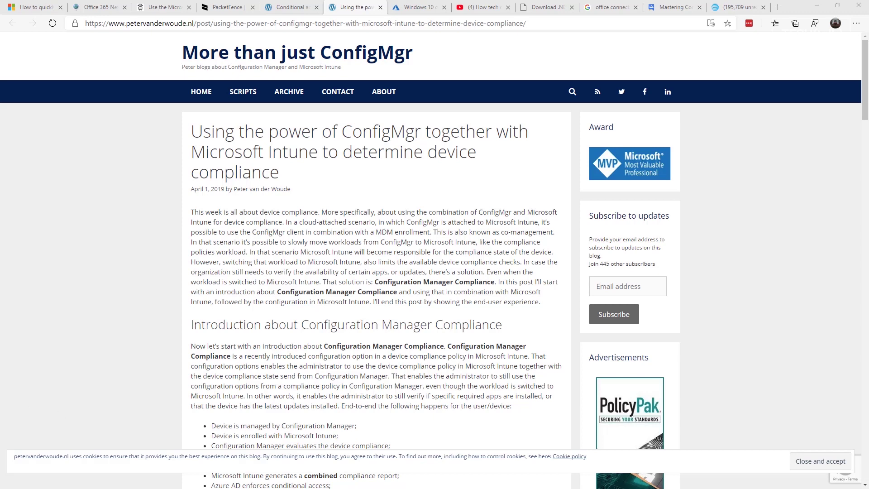
click(418, 7)
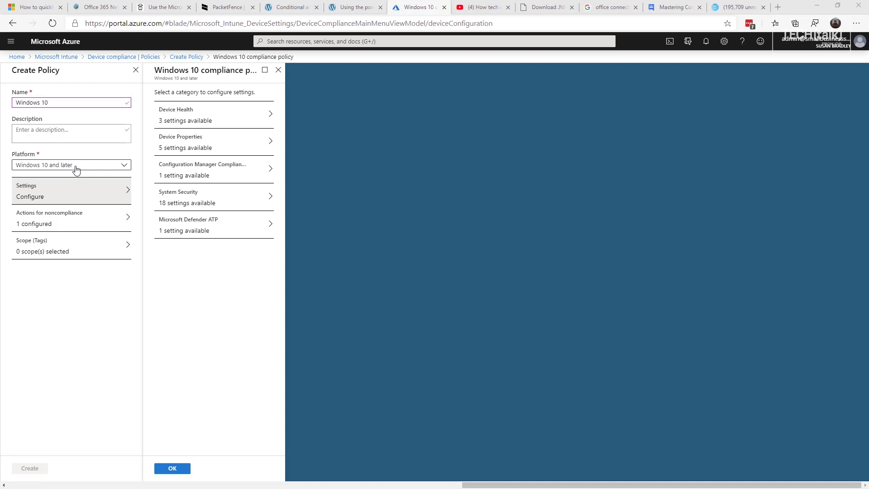
In Device Health, require BitLocker, Secure Boot and code integrity, then save (3 of 3 configured)
click(214, 113)
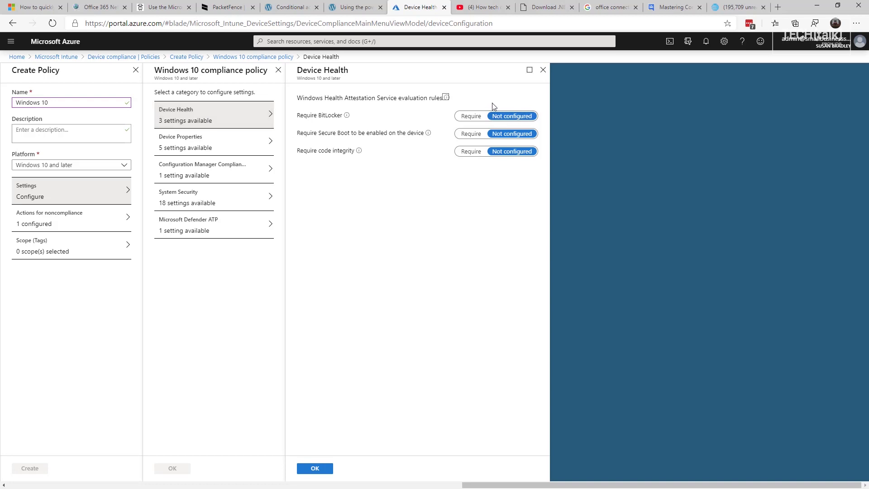
click(477, 118)
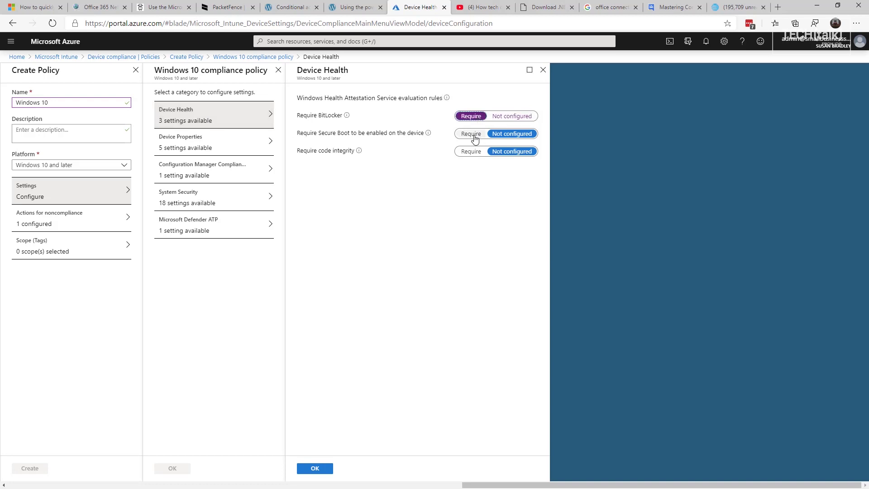
click(473, 135)
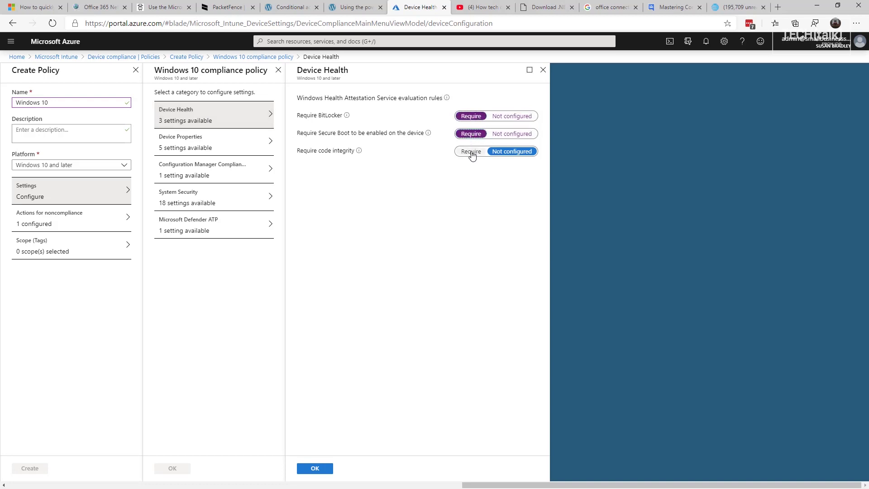
click(471, 151)
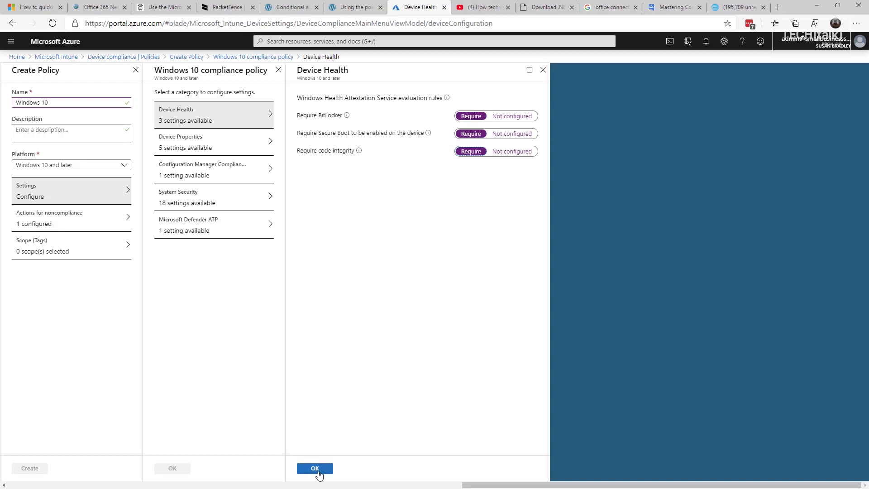
click(316, 469)
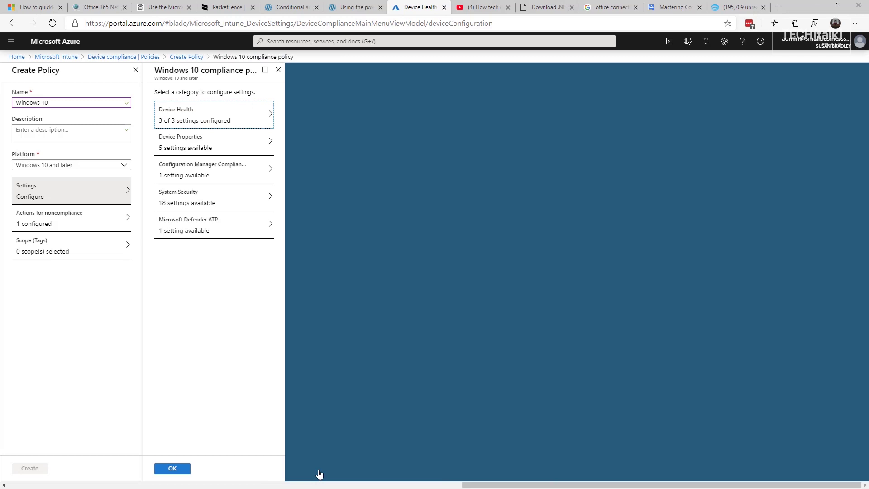
Review Device Properties and Configuration Manager Compliance, then go to System Security
click(191, 140)
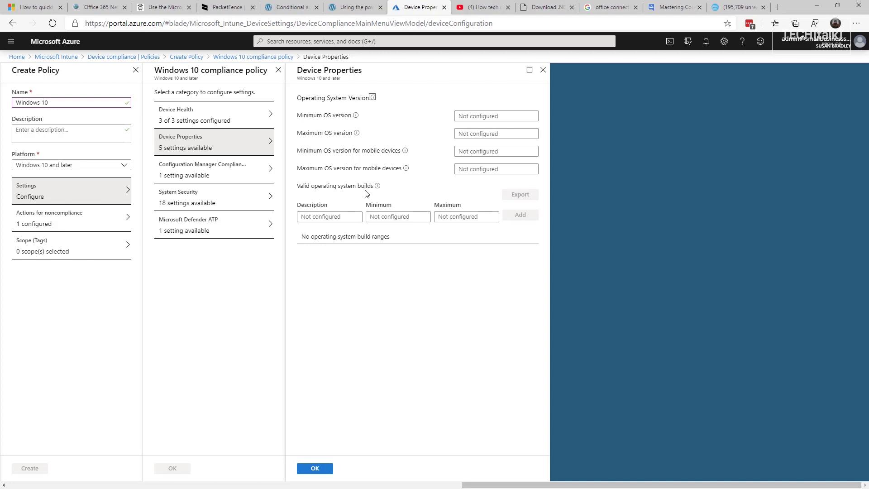
click(199, 176)
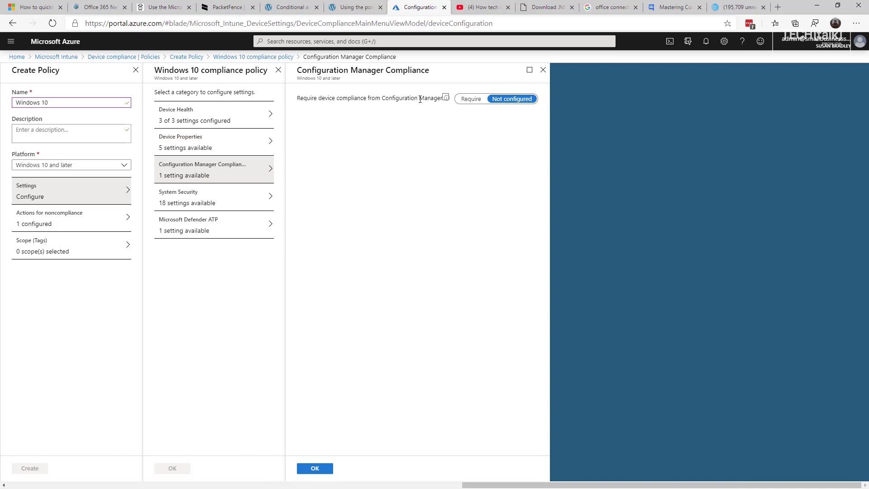
click(197, 201)
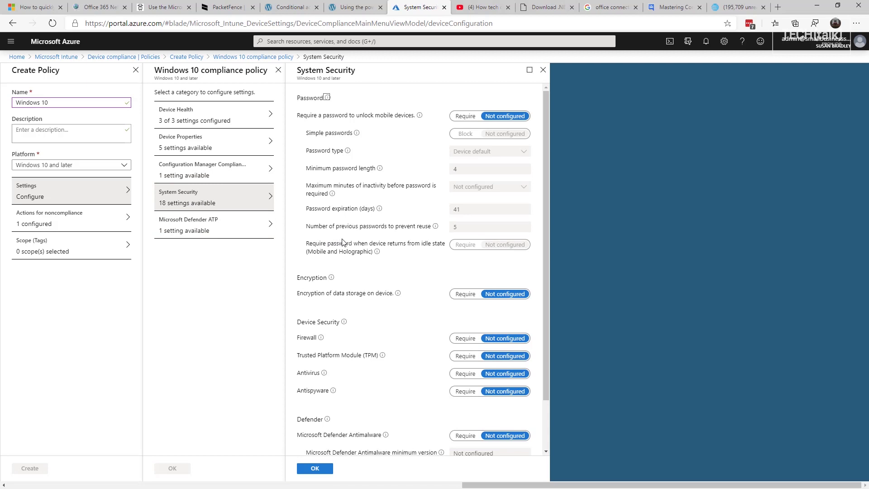
Require encryption, firewall, TPM, antivirus, antispyware, Defender Antimalware, up-to-date intelligence and real-time protection, then save
click(466, 293)
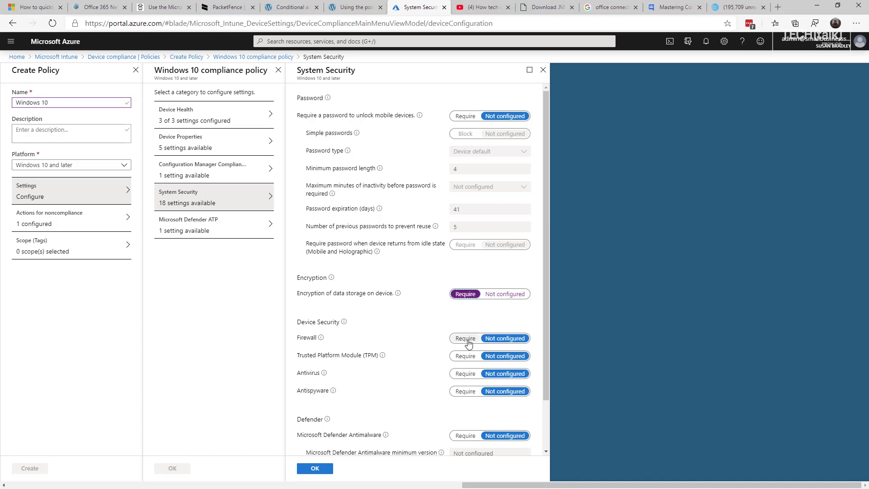
click(466, 339)
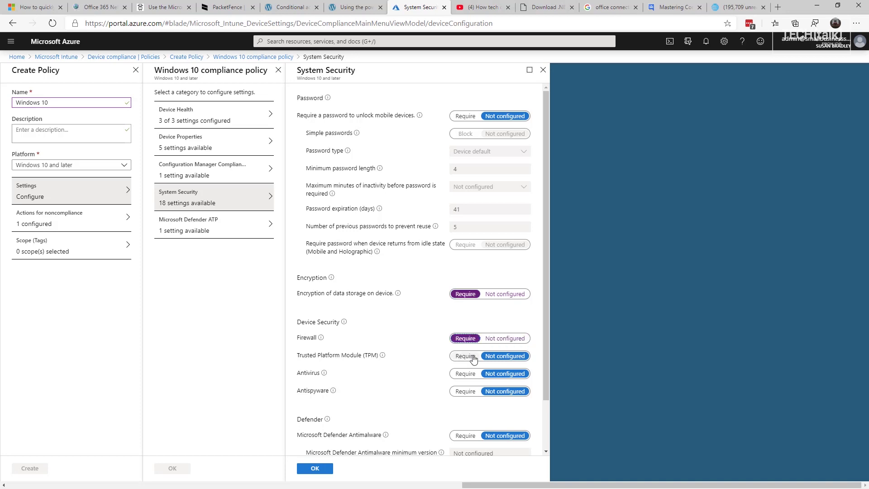
click(466, 356)
scroll(456, 345, down, 1)
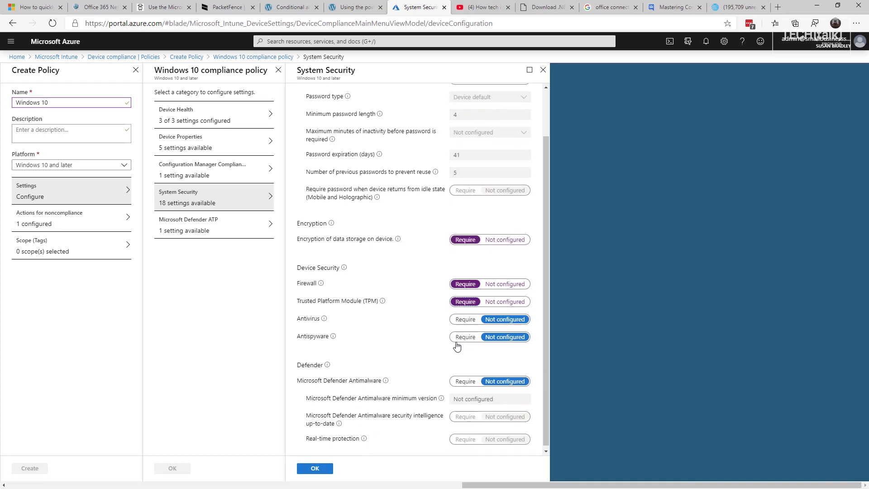
click(465, 318)
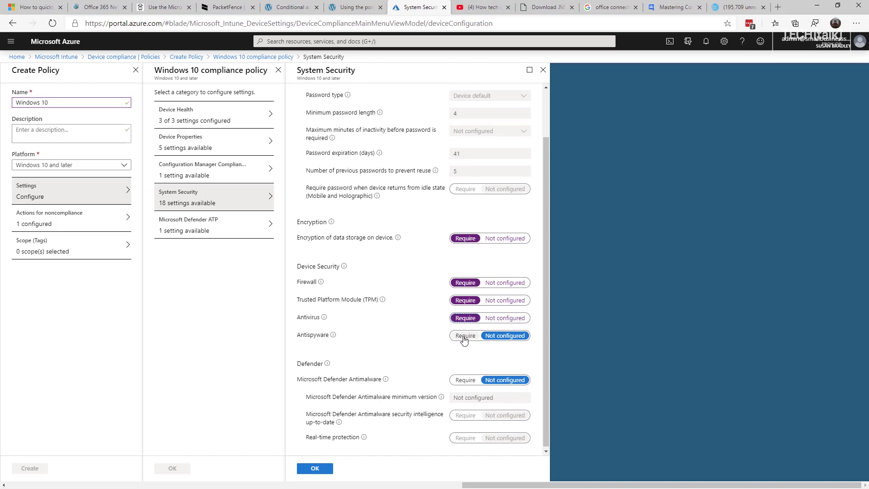
click(465, 335)
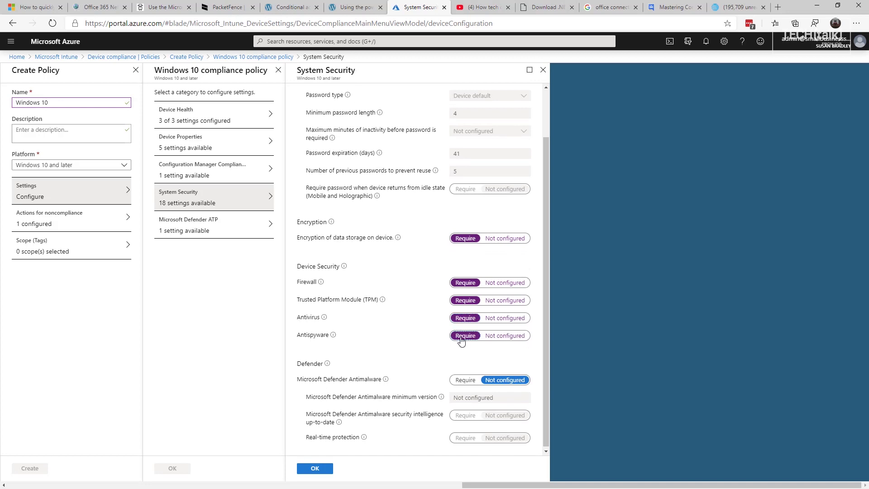
click(466, 379)
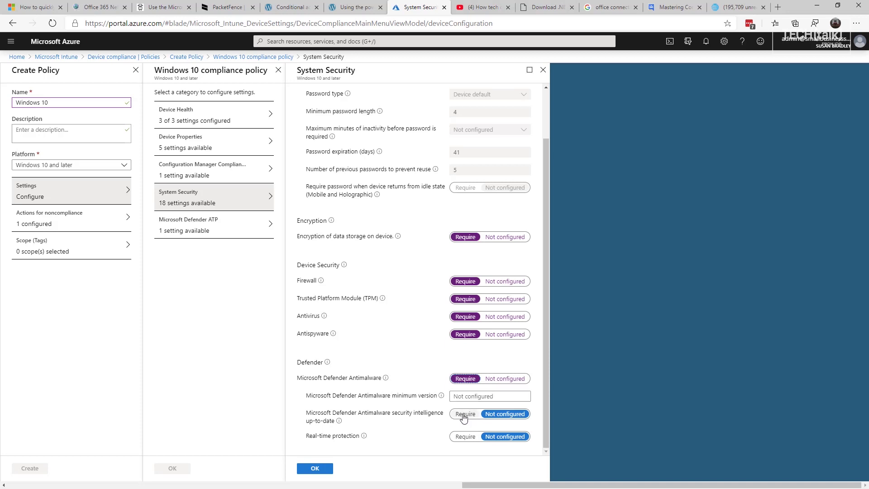
click(465, 416)
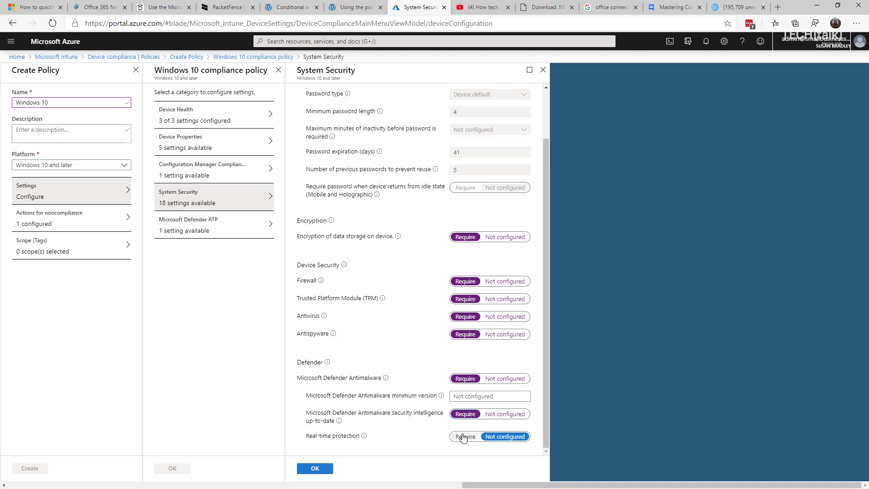
click(465, 437)
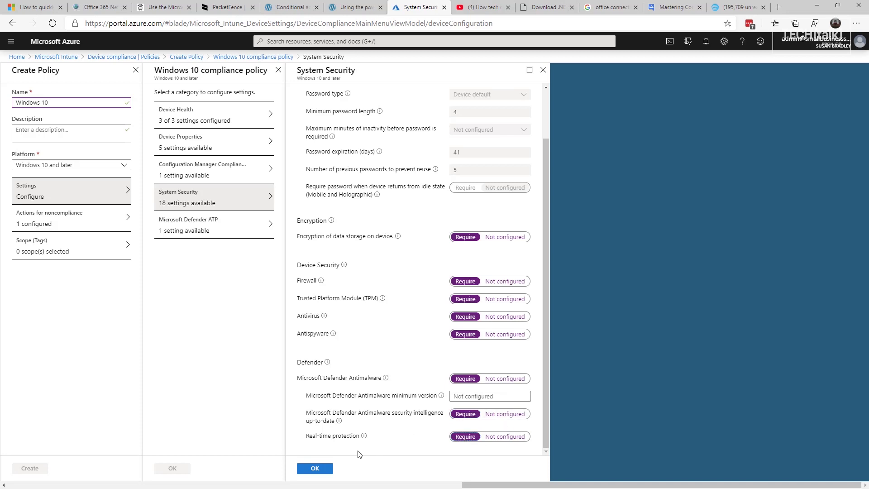
click(315, 468)
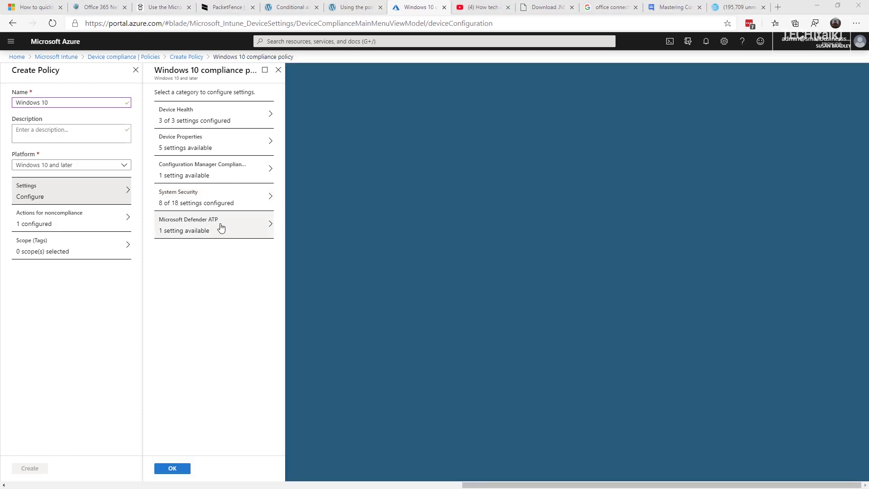
click(221, 228)
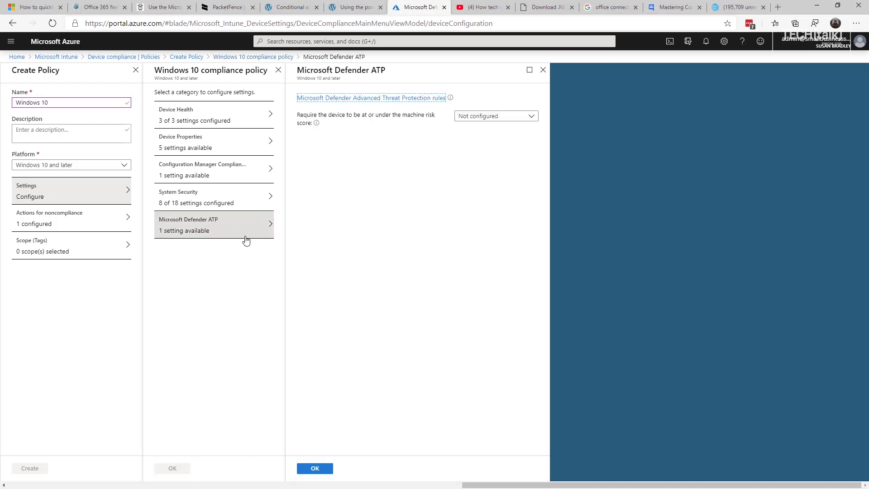
View the Defender ATP machine risk score levels (Clear, Low, Medium, High), then switch to the YouTube video
click(496, 117)
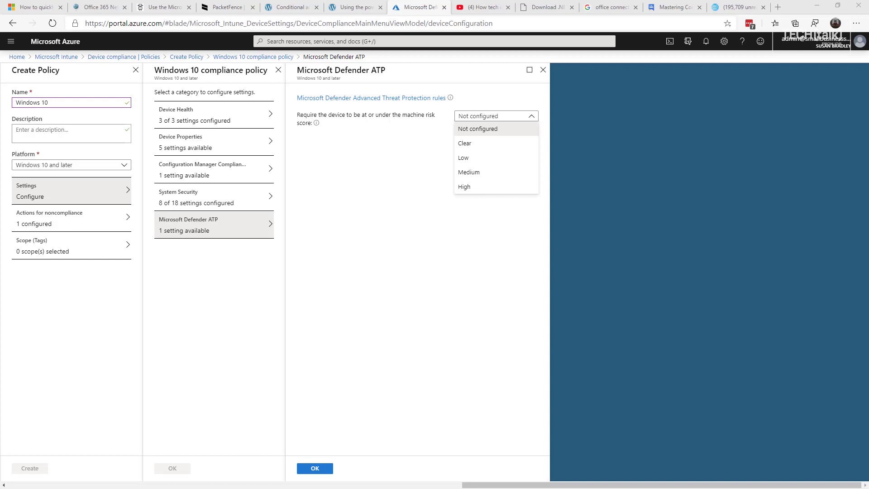
key(ctrl+Tab)
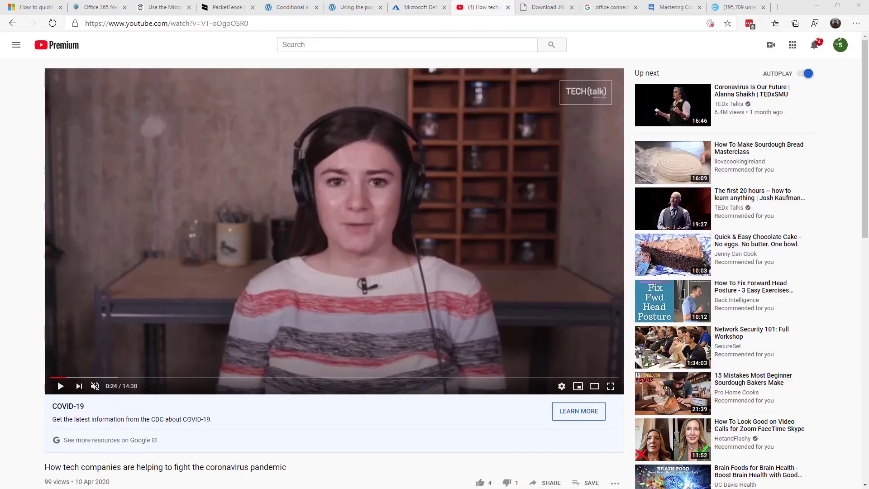